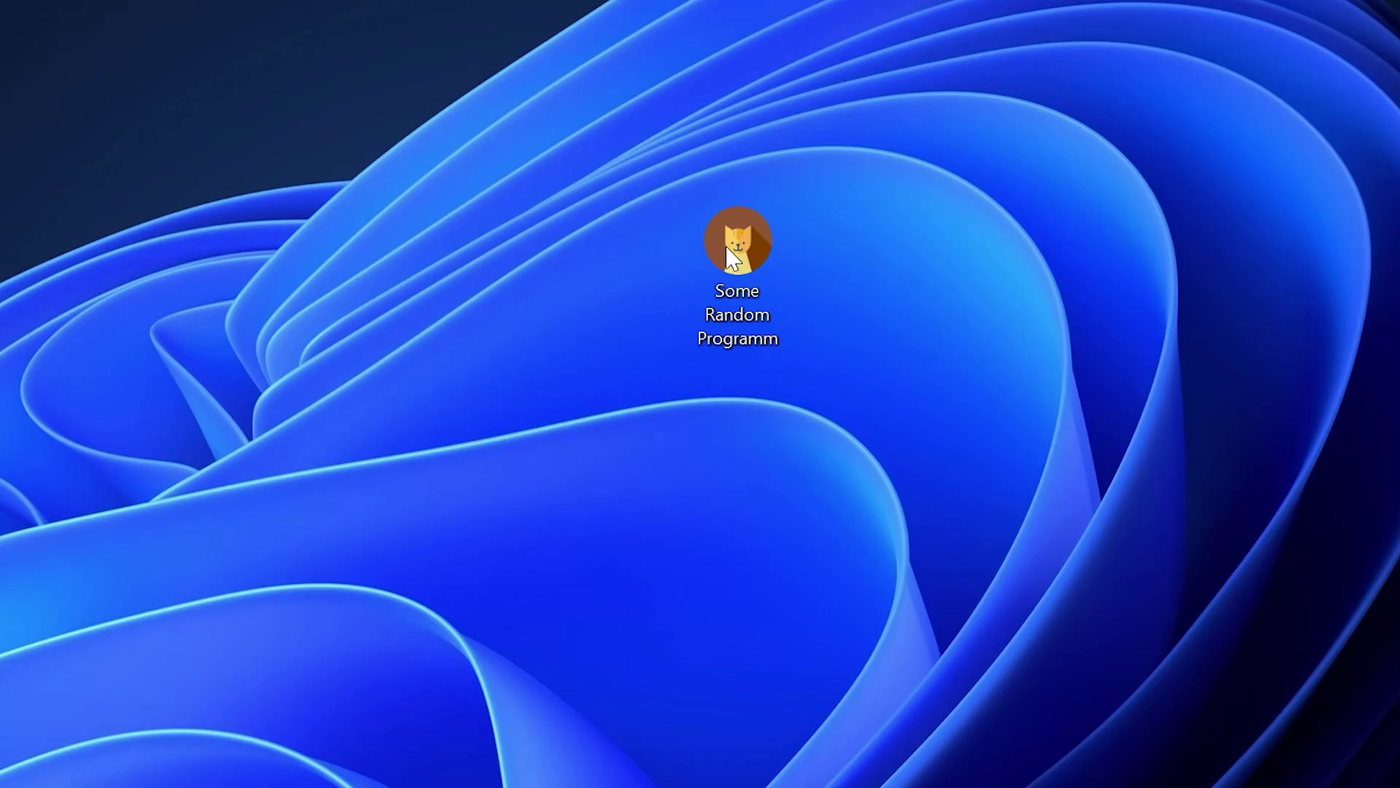
Launch 'Some Random Programm' from the desktop to trigger the missing zunecfg.dll error
double_click(751, 233)
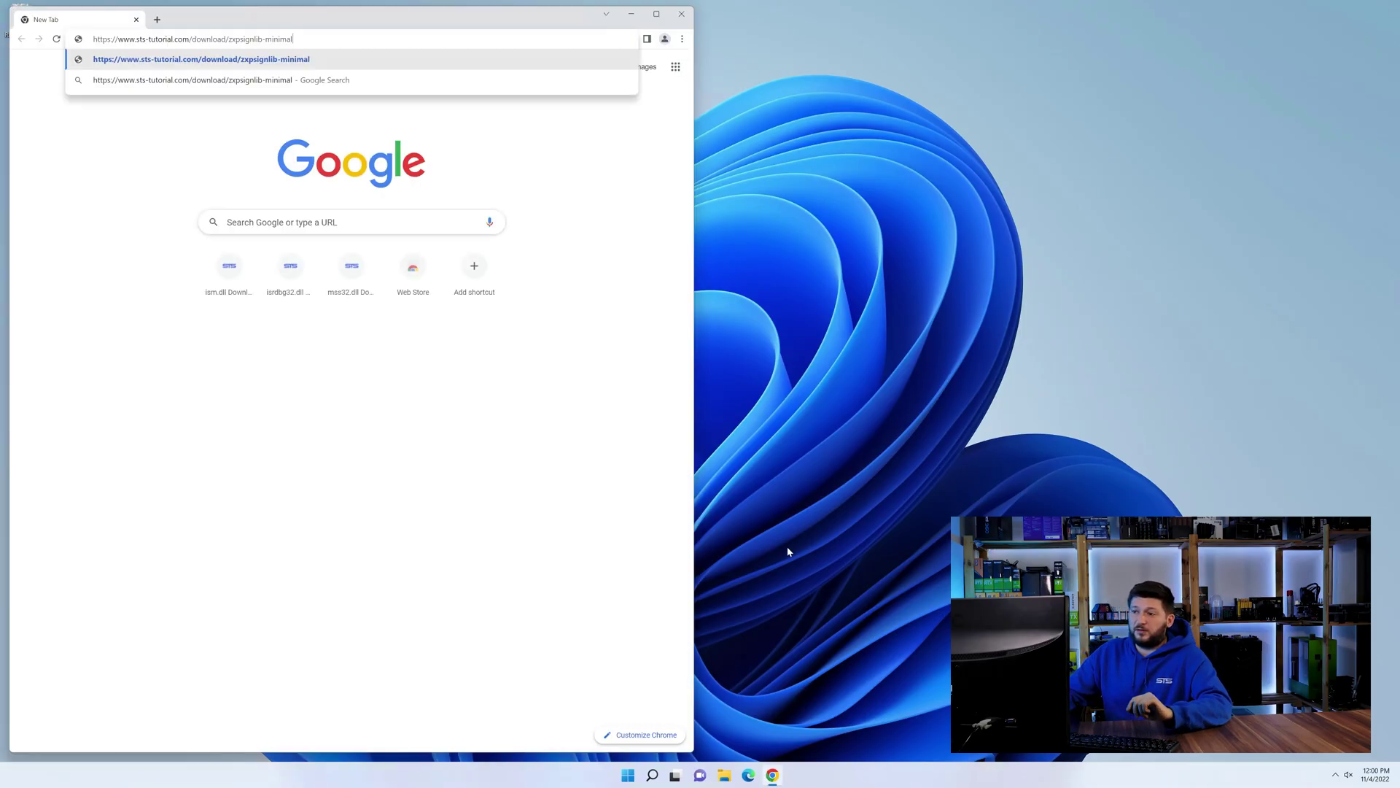
scroll(233, 436, down, 10)
scroll(233, 435, down, 8)
scroll(233, 435, down, 5)
scroll(233, 436, down, 8)
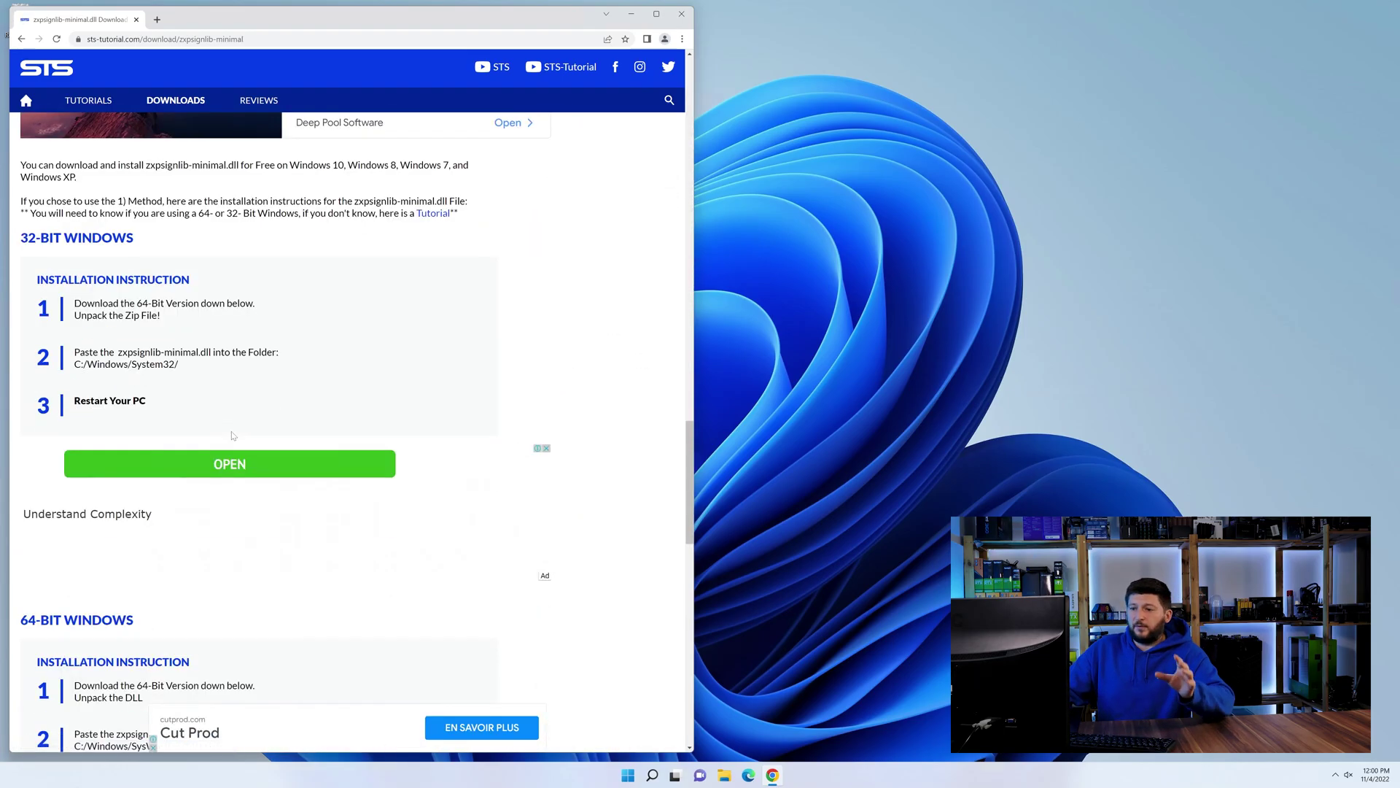
scroll(234, 436, down, 6)
scroll(233, 435, down, 6)
scroll(233, 435, down, 5)
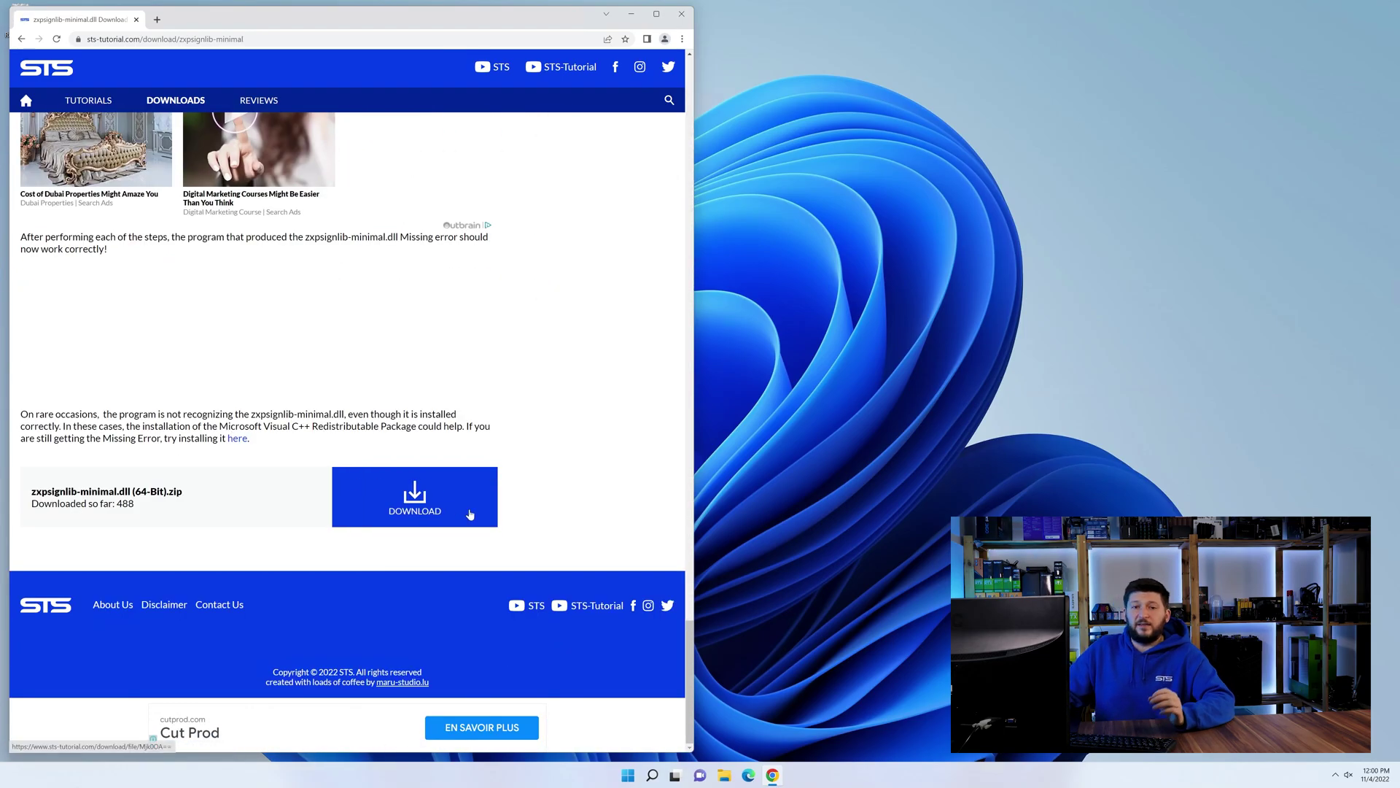
Download the 64-bit zxpsignlib-minimal.dll zip from the STS-Tutorial download page
click(452, 495)
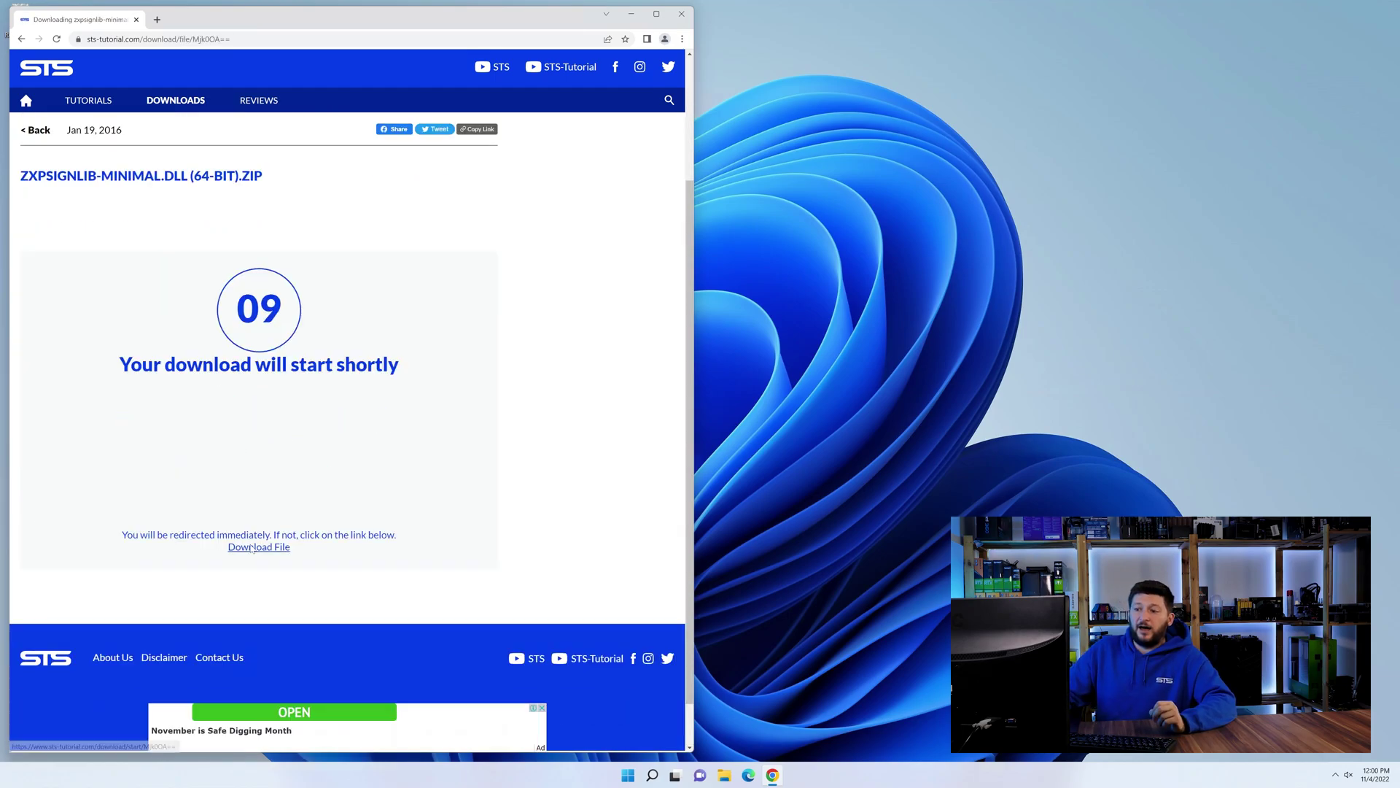
click(231, 547)
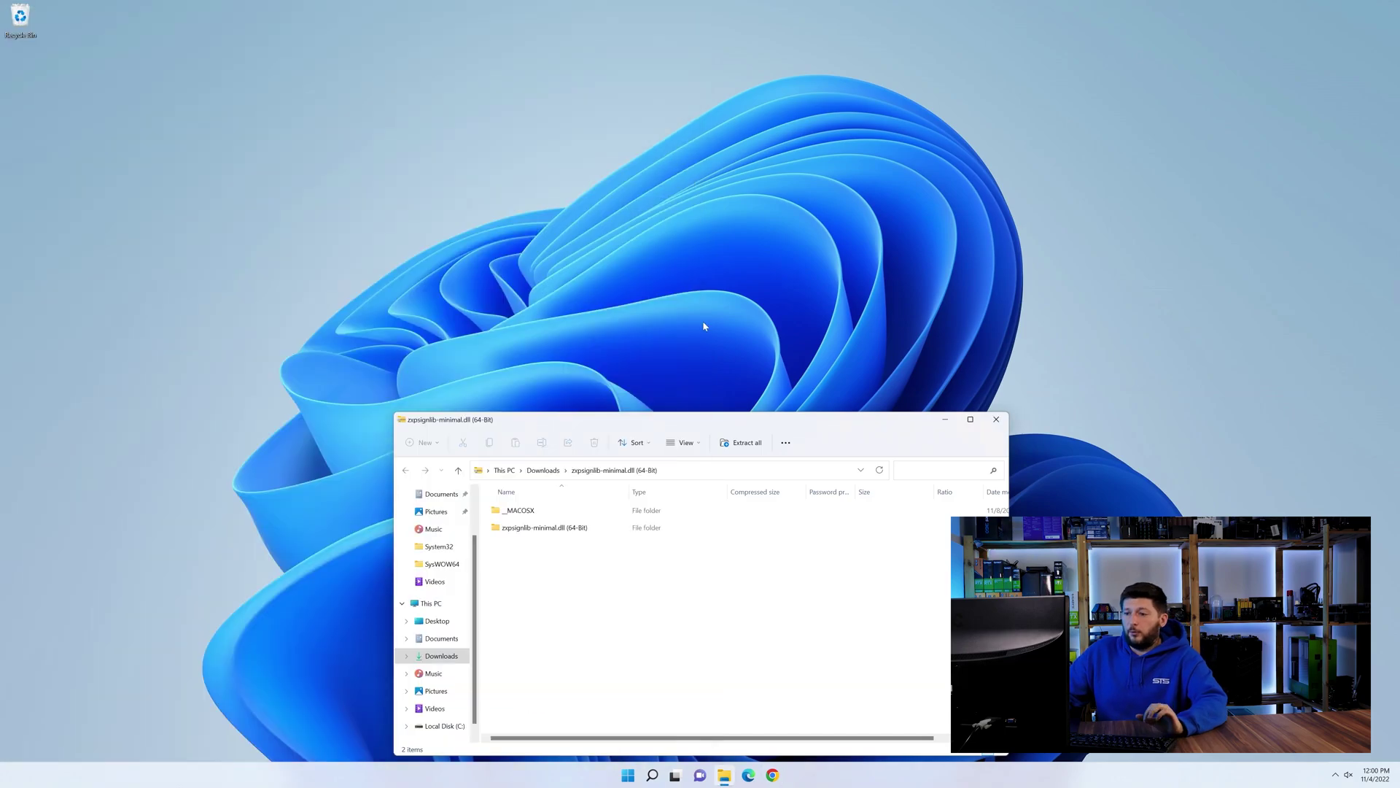
Open the zip's 64-bit folder alongside a second Explorer window at C:\Windows
double_click(552, 529)
key(super+e)
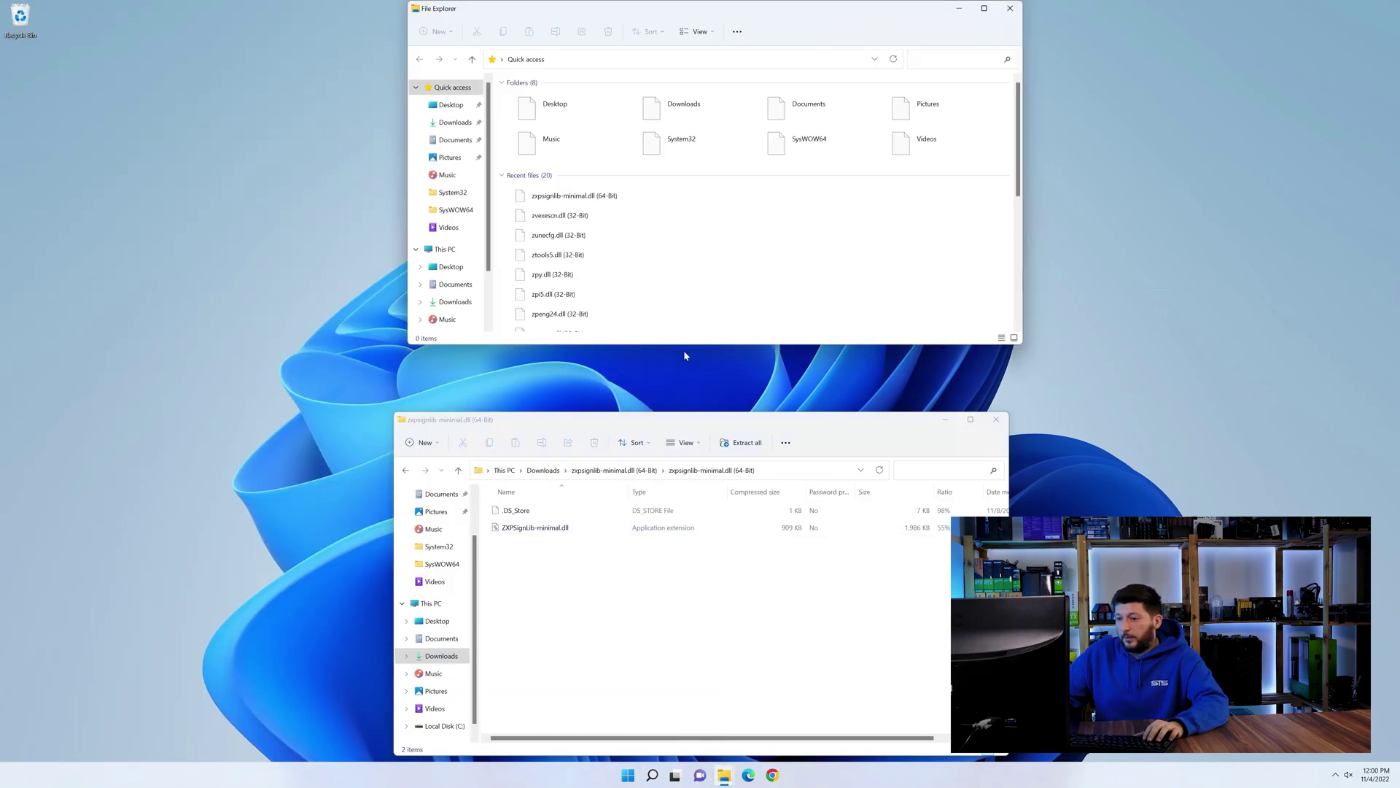
click(445, 249)
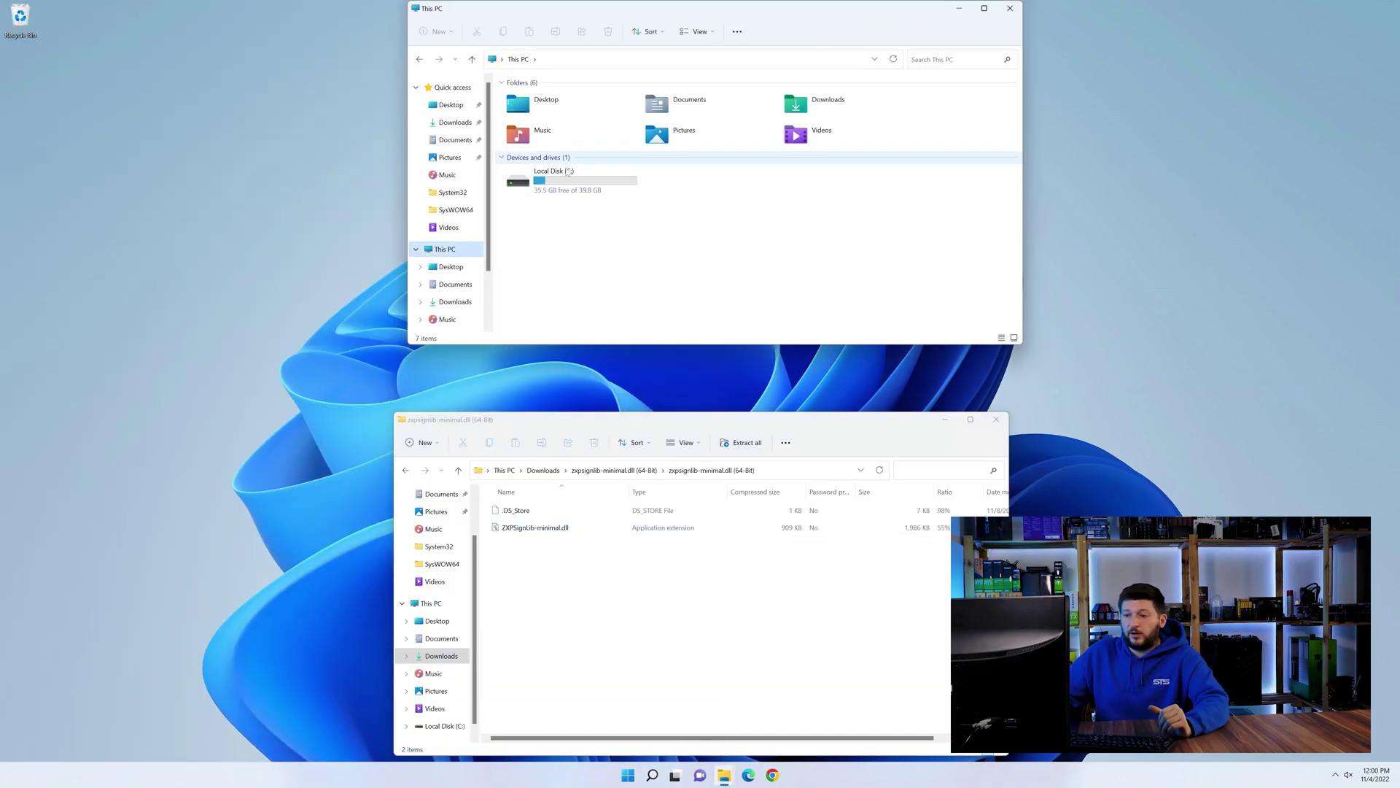
double_click(569, 180)
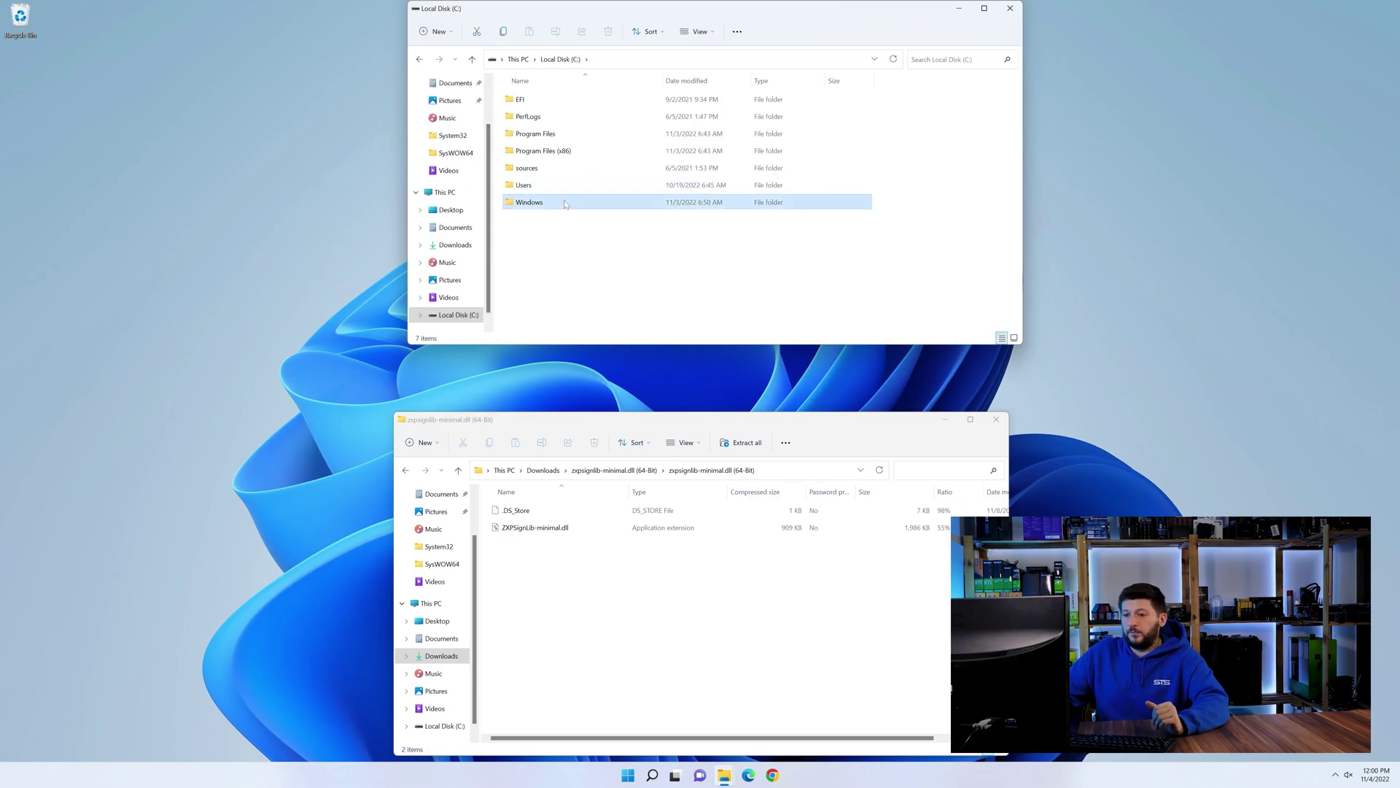
double_click(566, 203)
scroll(599, 249, down, 8)
scroll(599, 249, down, 5)
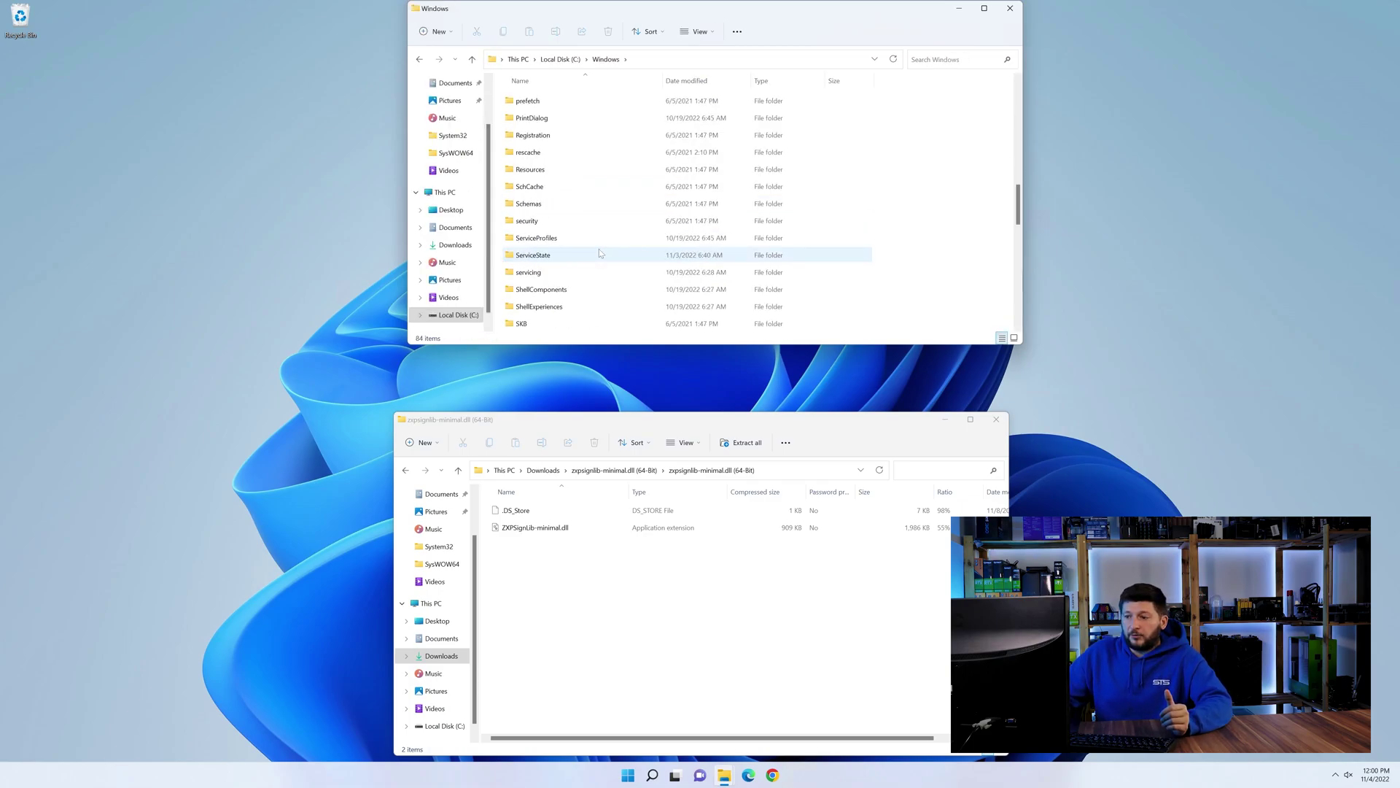
scroll(598, 248, down, 2)
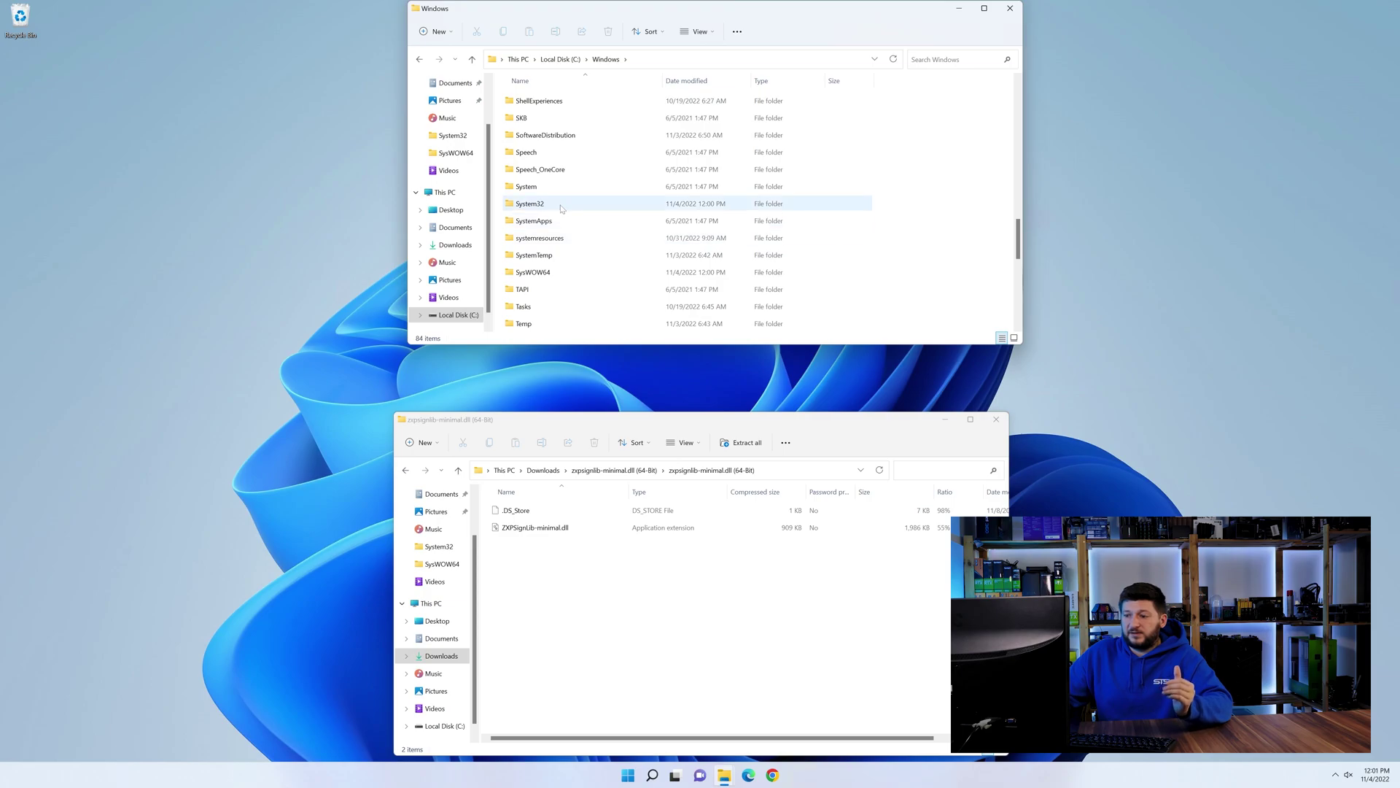
Copy zxpsignlib-minimal.dll into System32 and SysWOW64, then close the Windows folder window
click(553, 272)
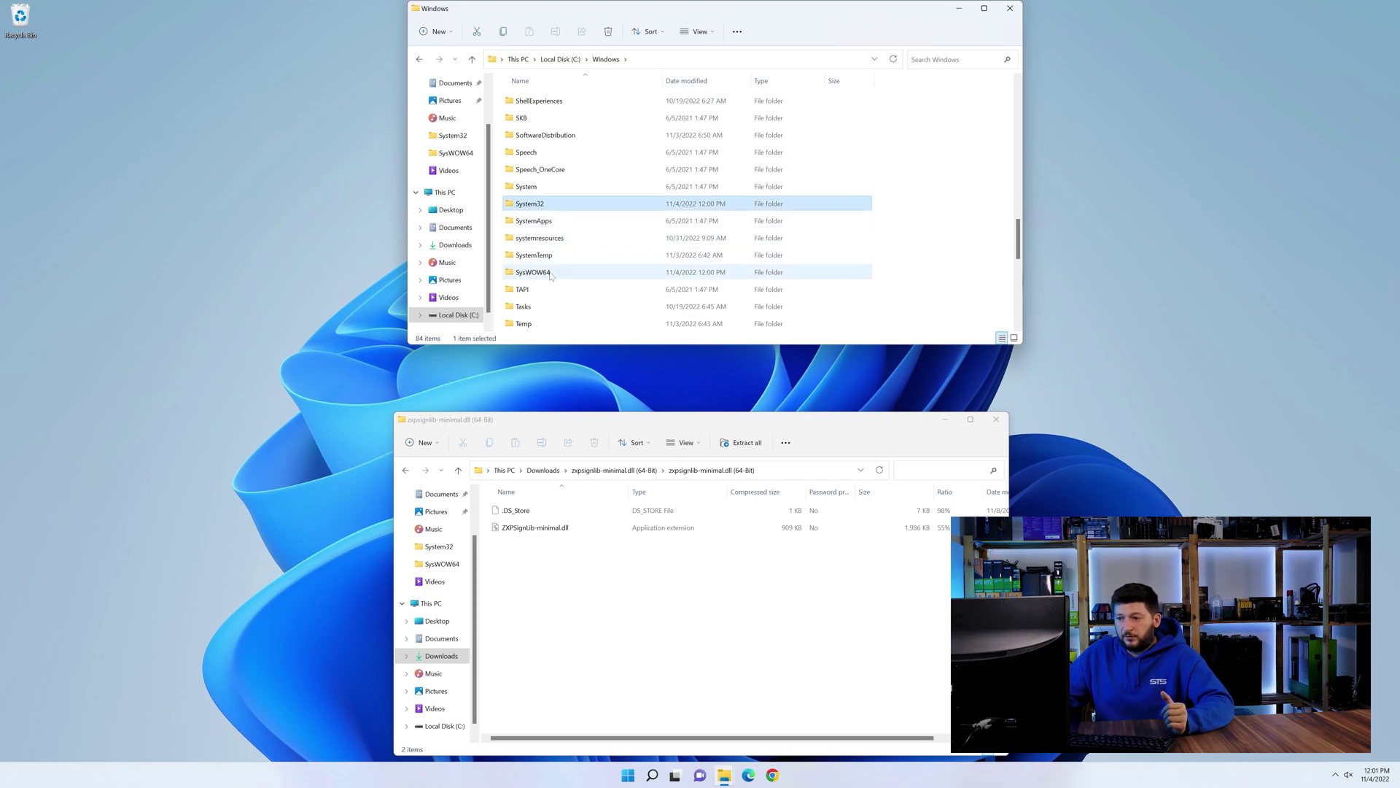
click(543, 207)
drag(531, 528, 537, 273)
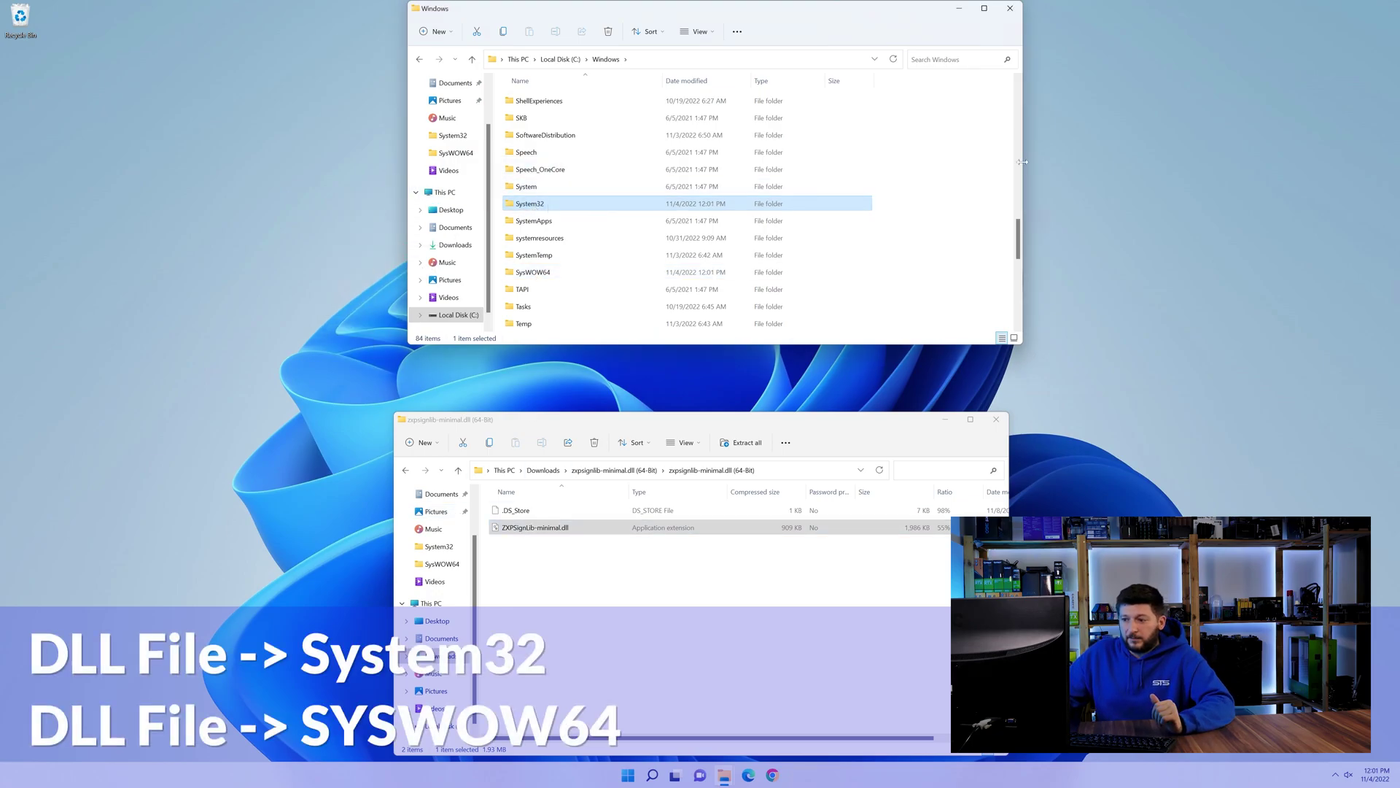
click(1010, 9)
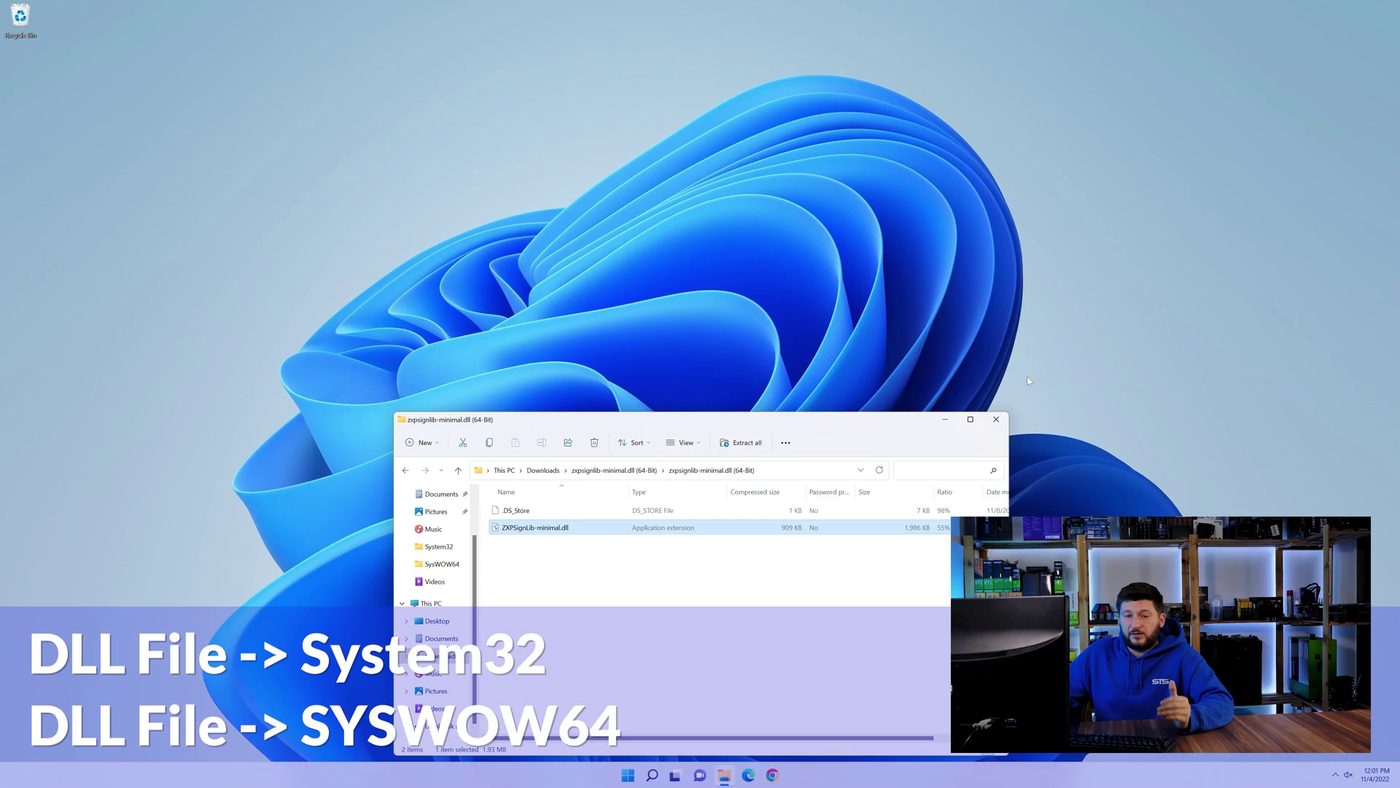
Close the leftover zip folder window, leaving only the desktop
click(999, 421)
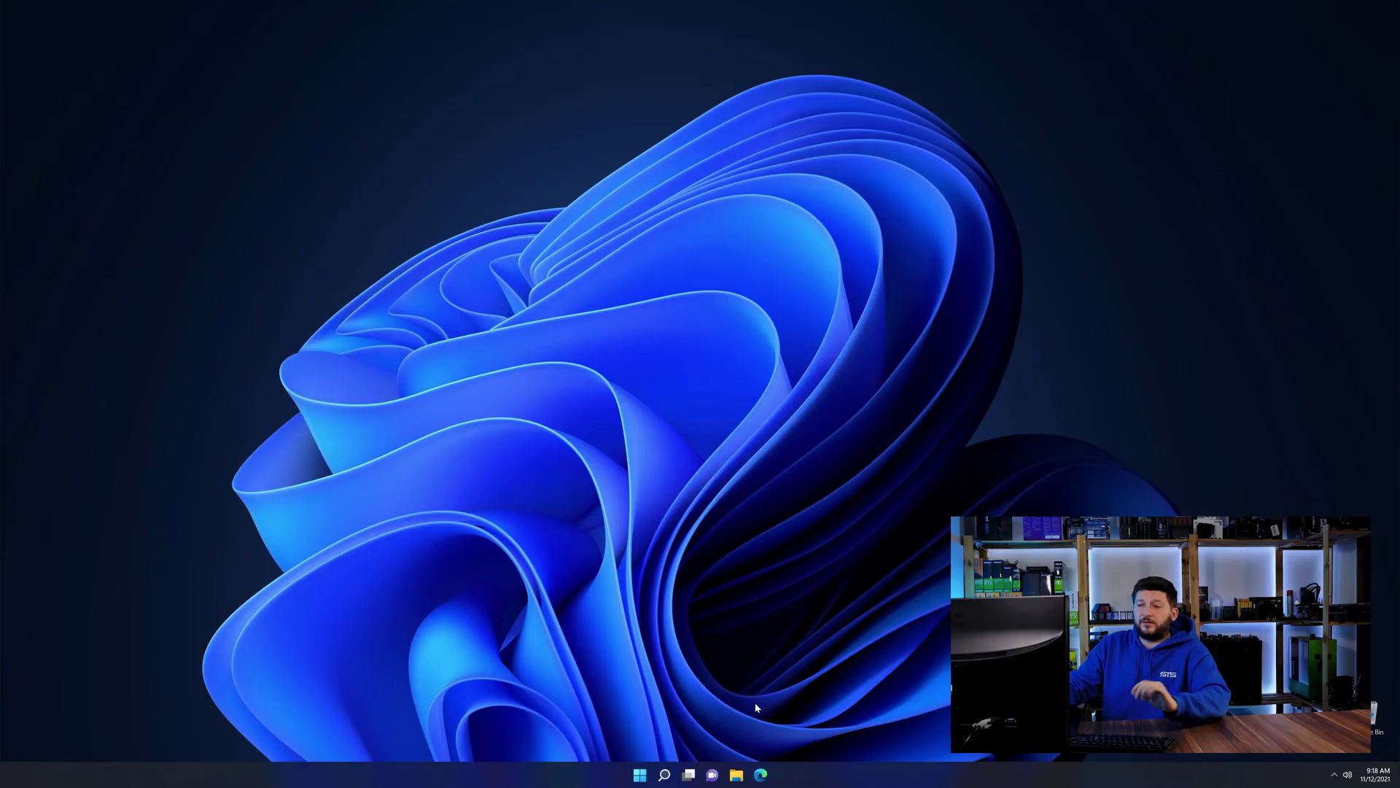
Load the STS-Tutorial Visual C++ Redistributable 2019 page in Edge
click(763, 776)
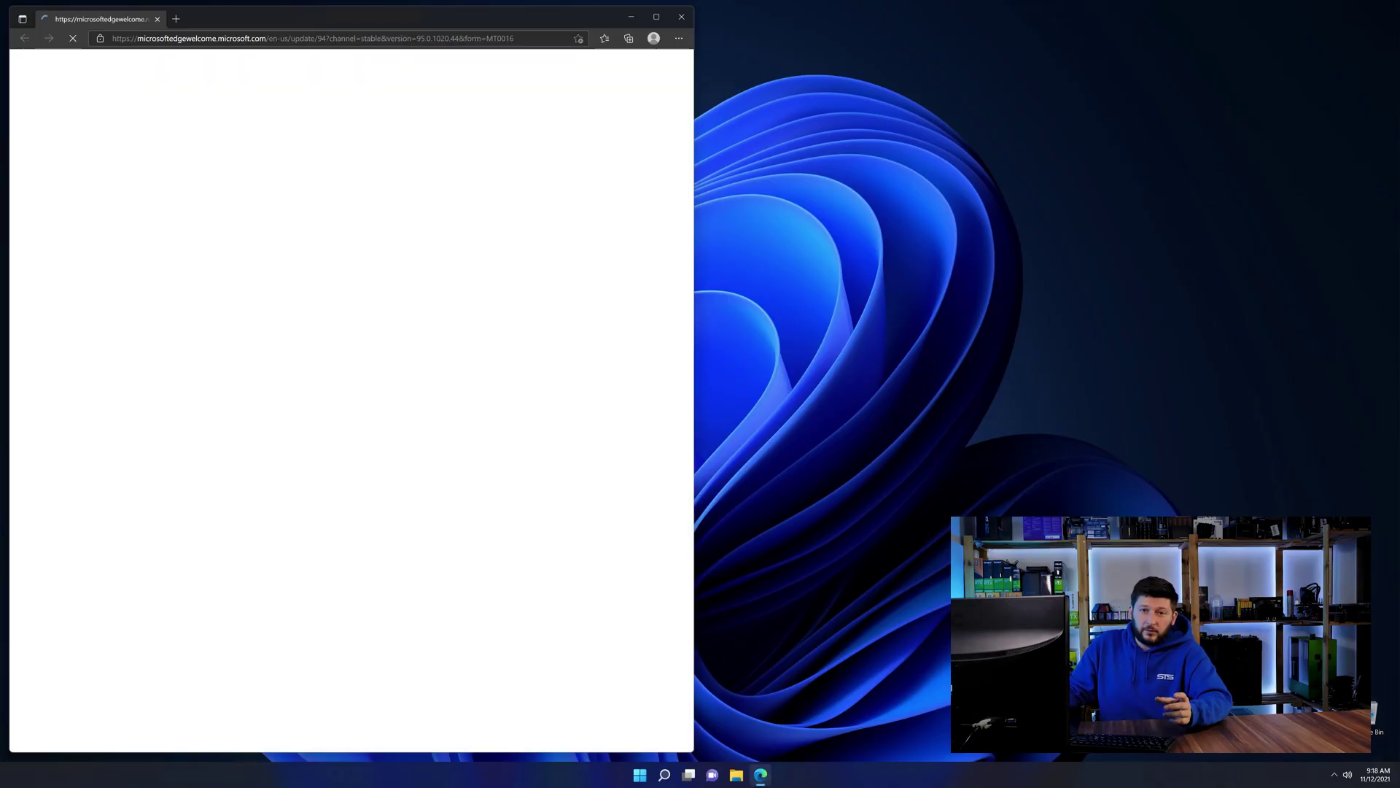
key(ctrl+l)
text(https://www.sts-tutorial.com/download/credistributable2019)
key(Return)
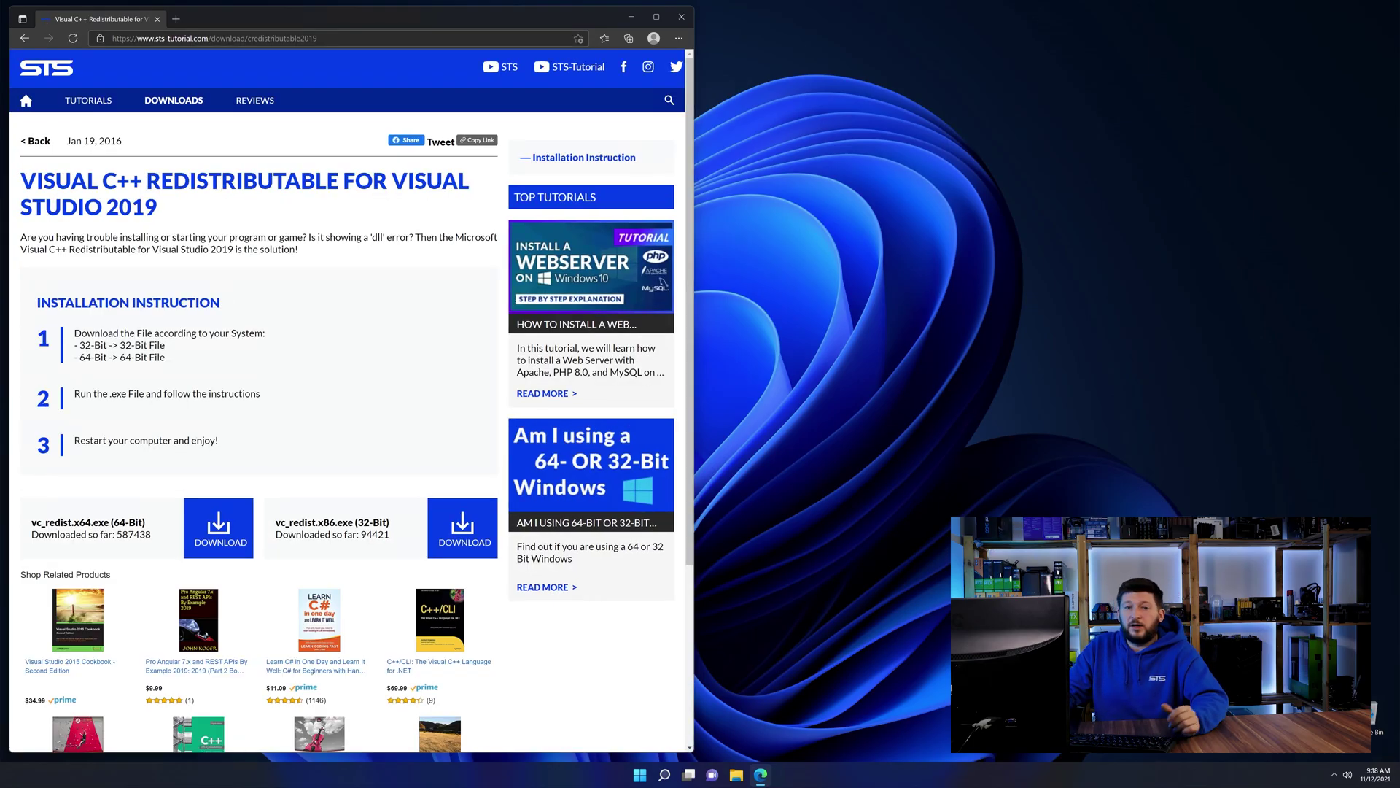
scroll(248, 479, down, 2)
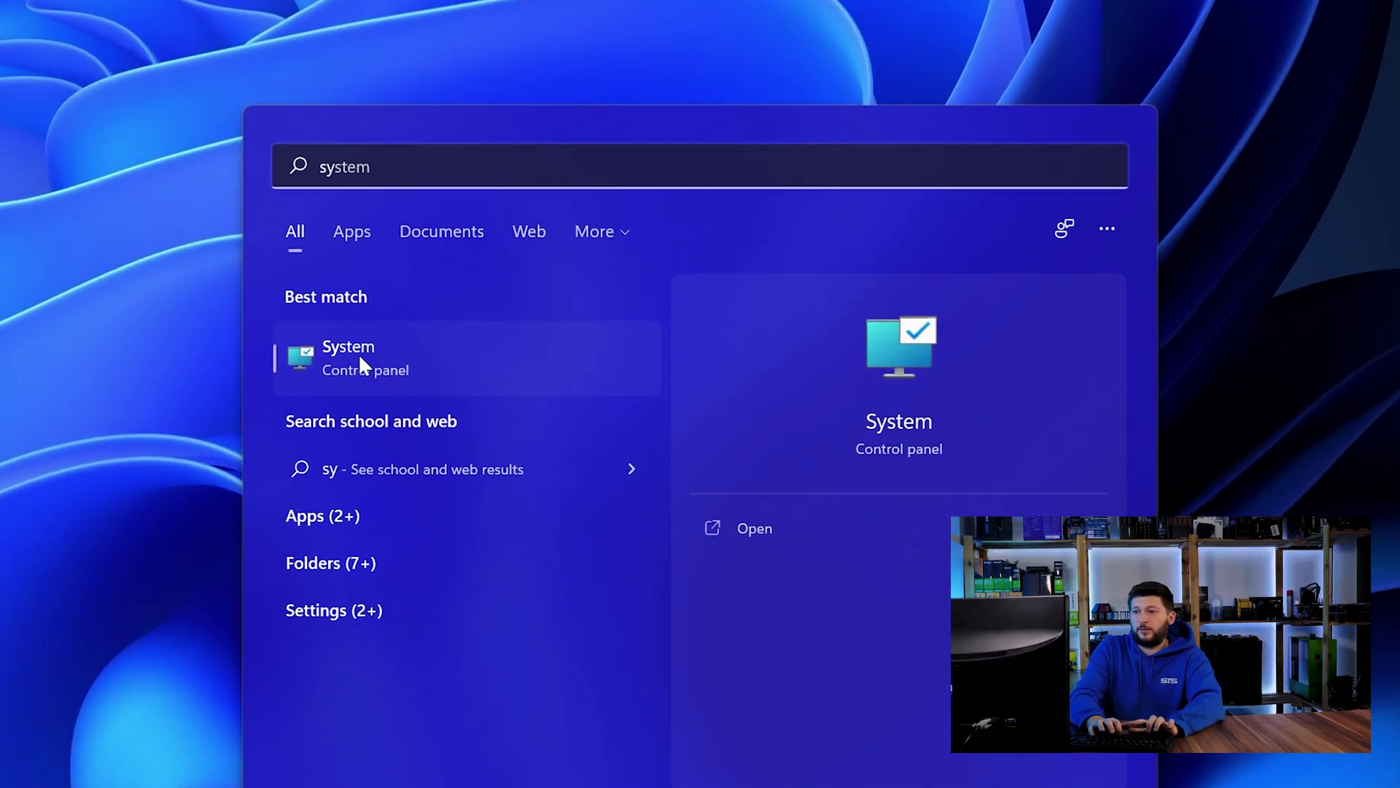
Confirm the 64-bit system type in About, then download and run vc_redist.x64.exe
click(404, 356)
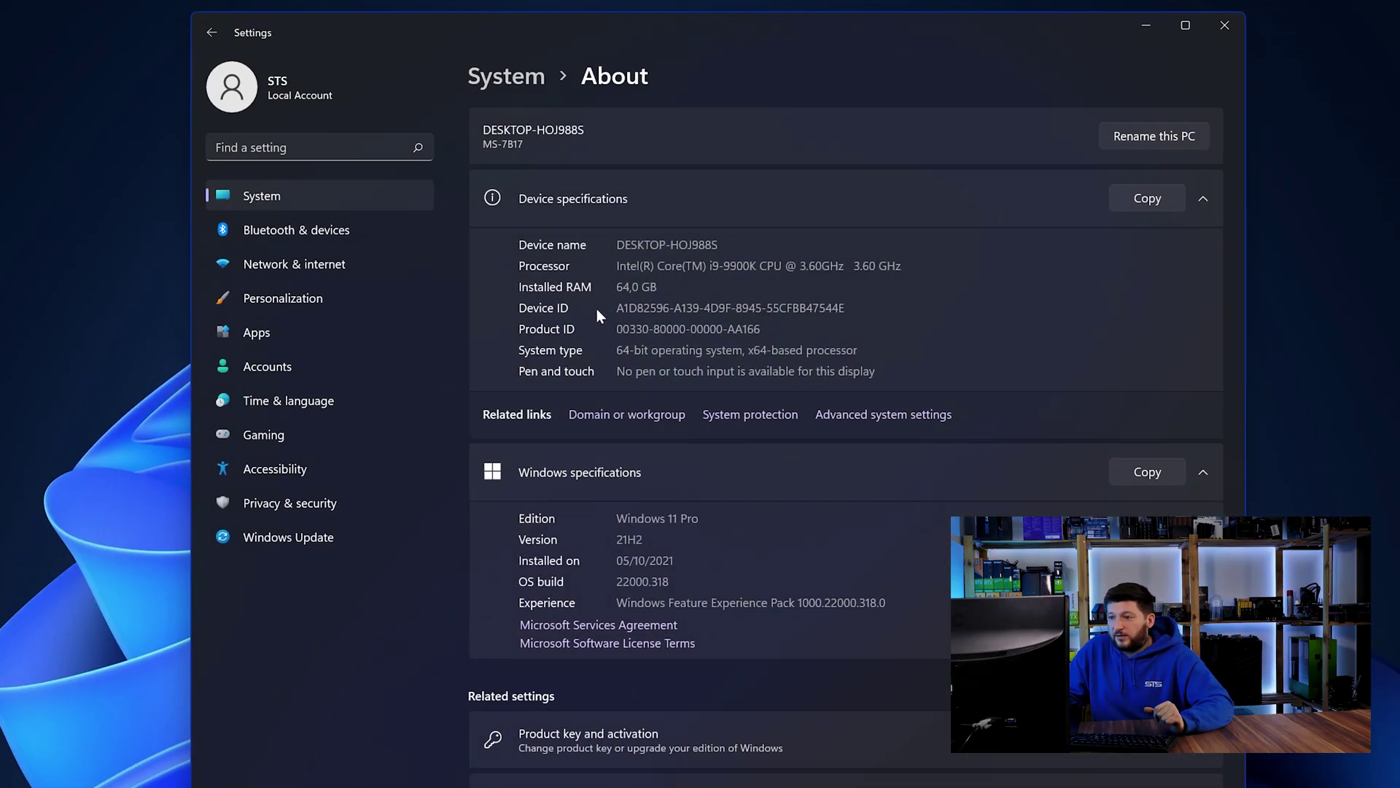
drag(615, 349, 634, 350)
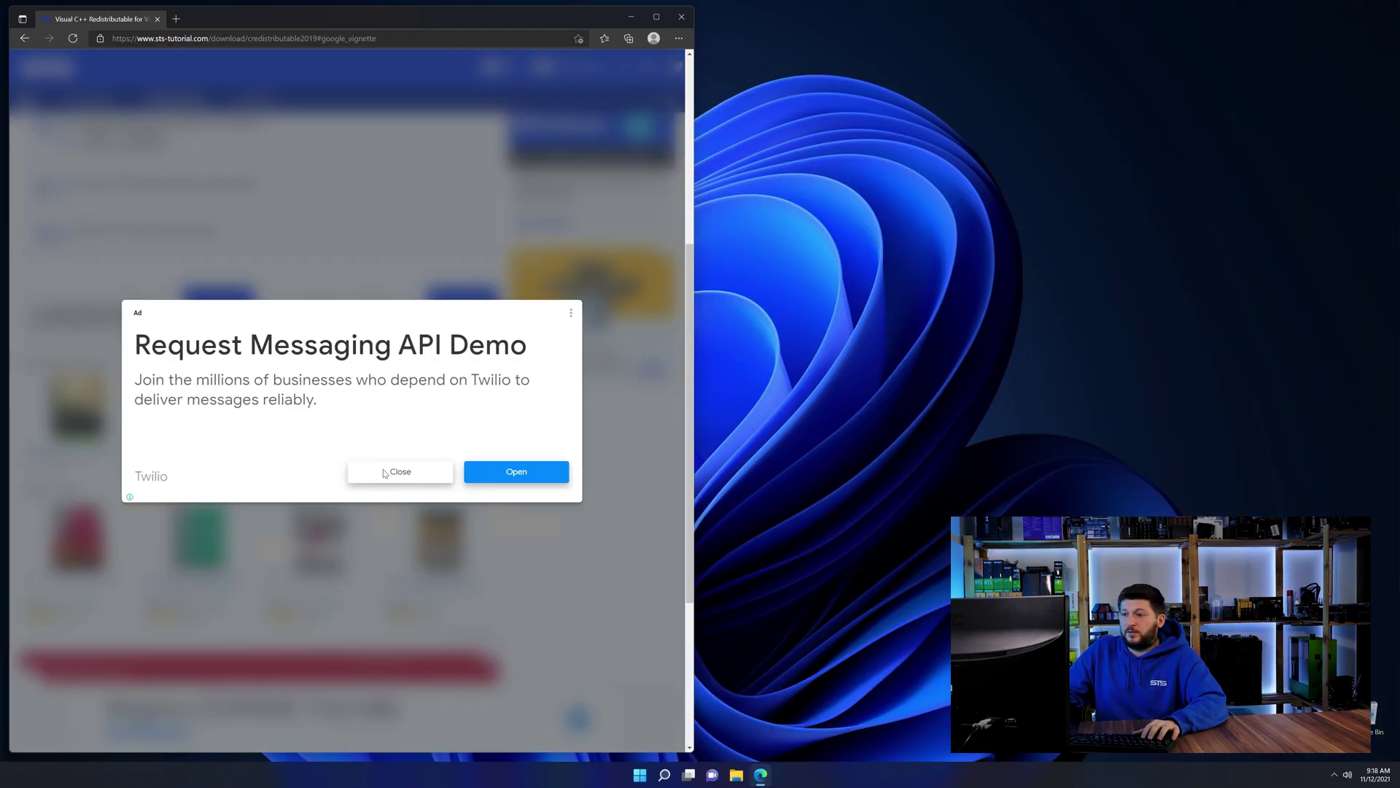
click(386, 474)
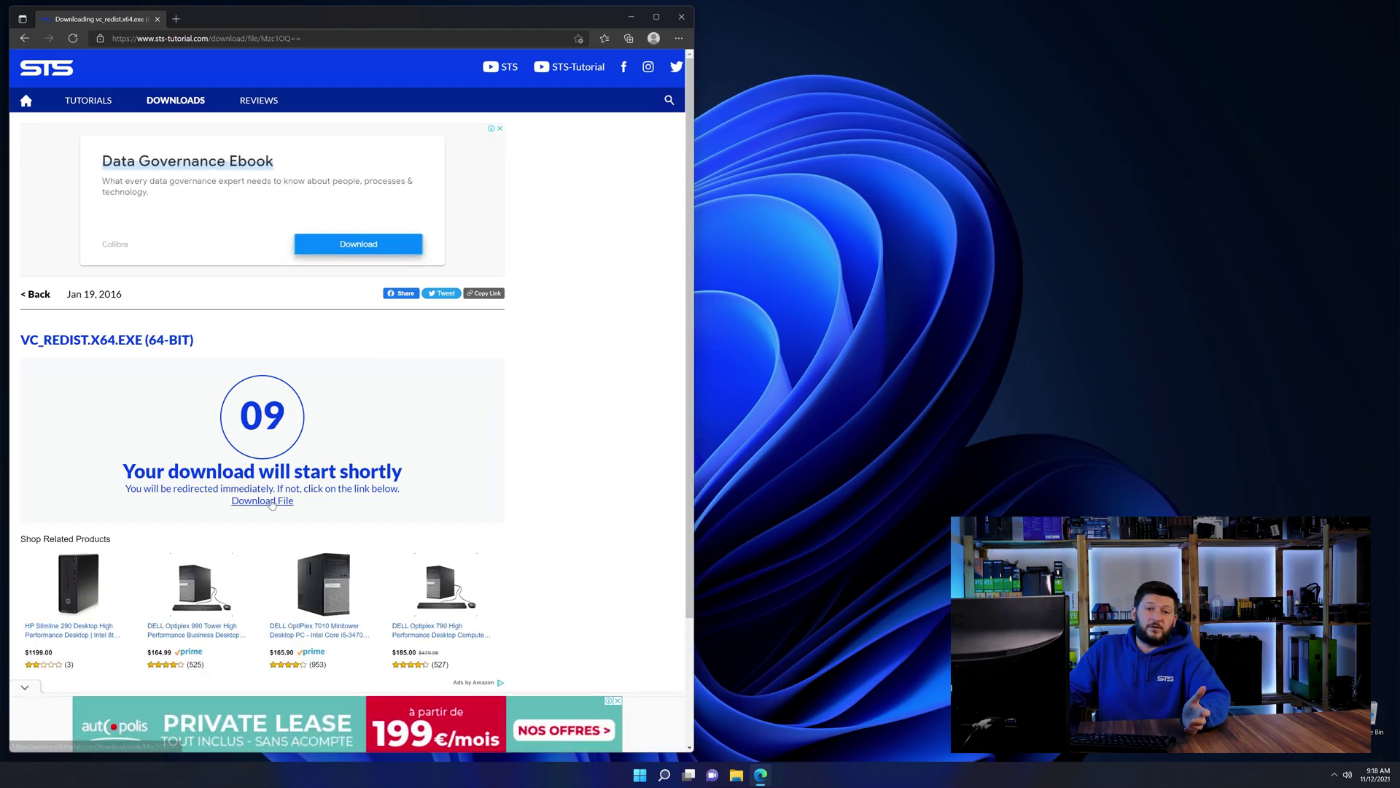
click(271, 500)
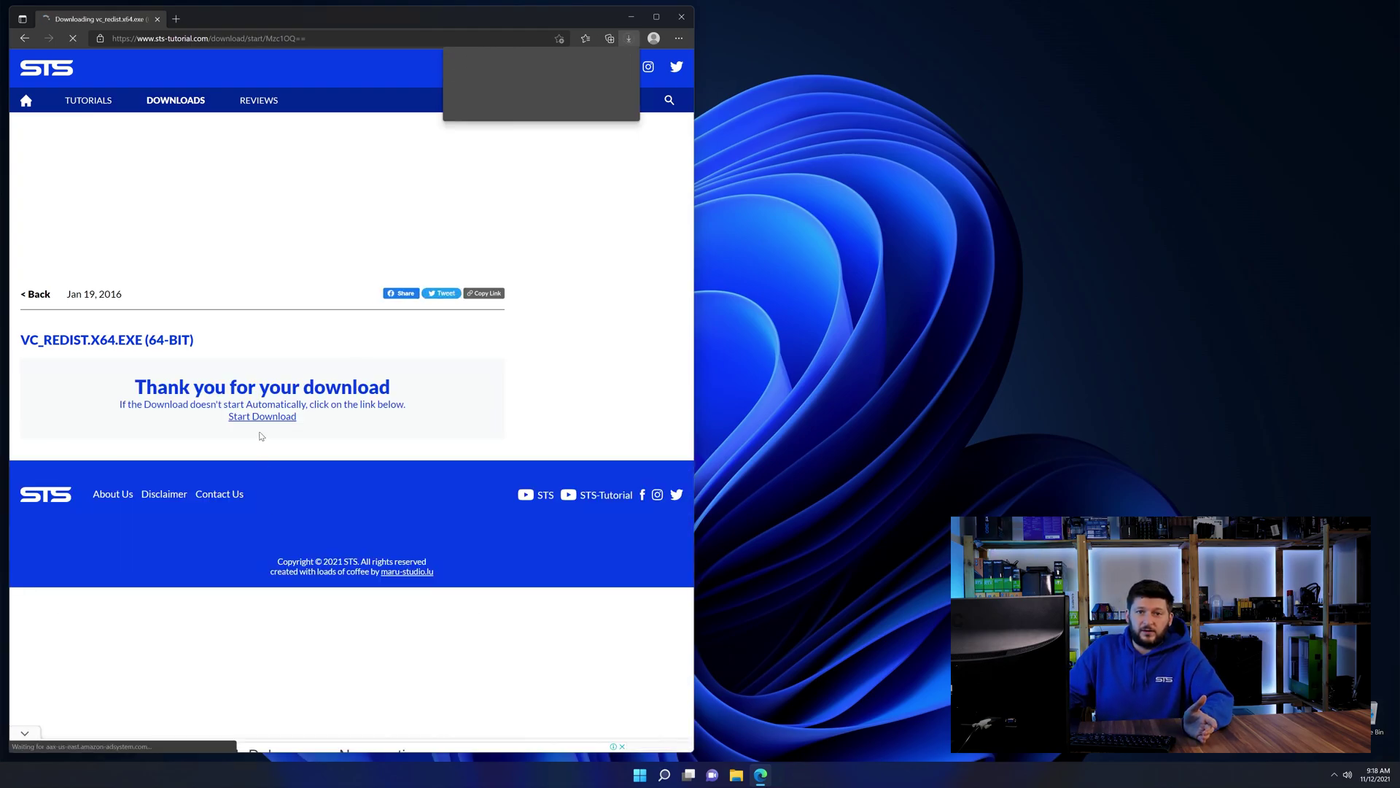
click(488, 79)
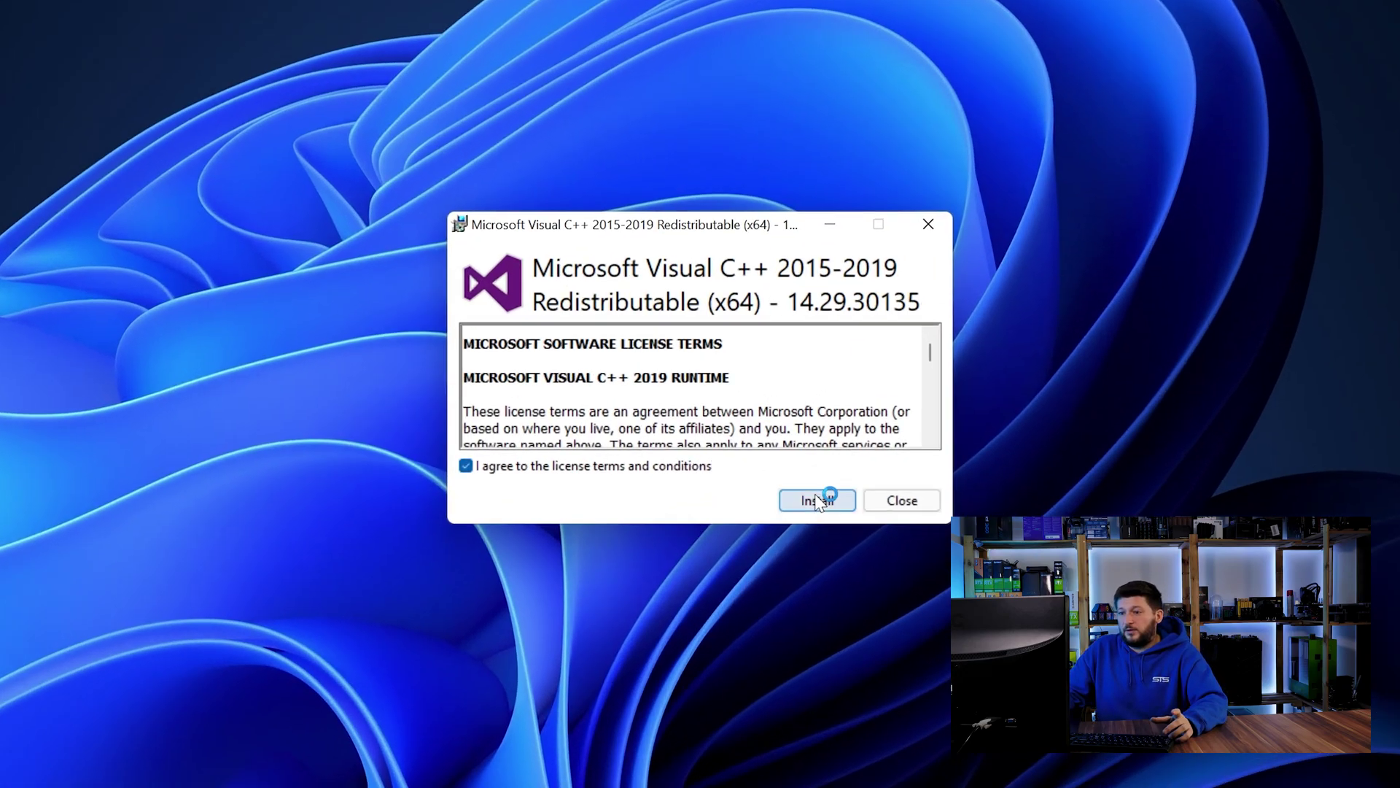
Install the Visual C++ 2015-2019 Redistributable (x64) with the license terms accepted
click(818, 501)
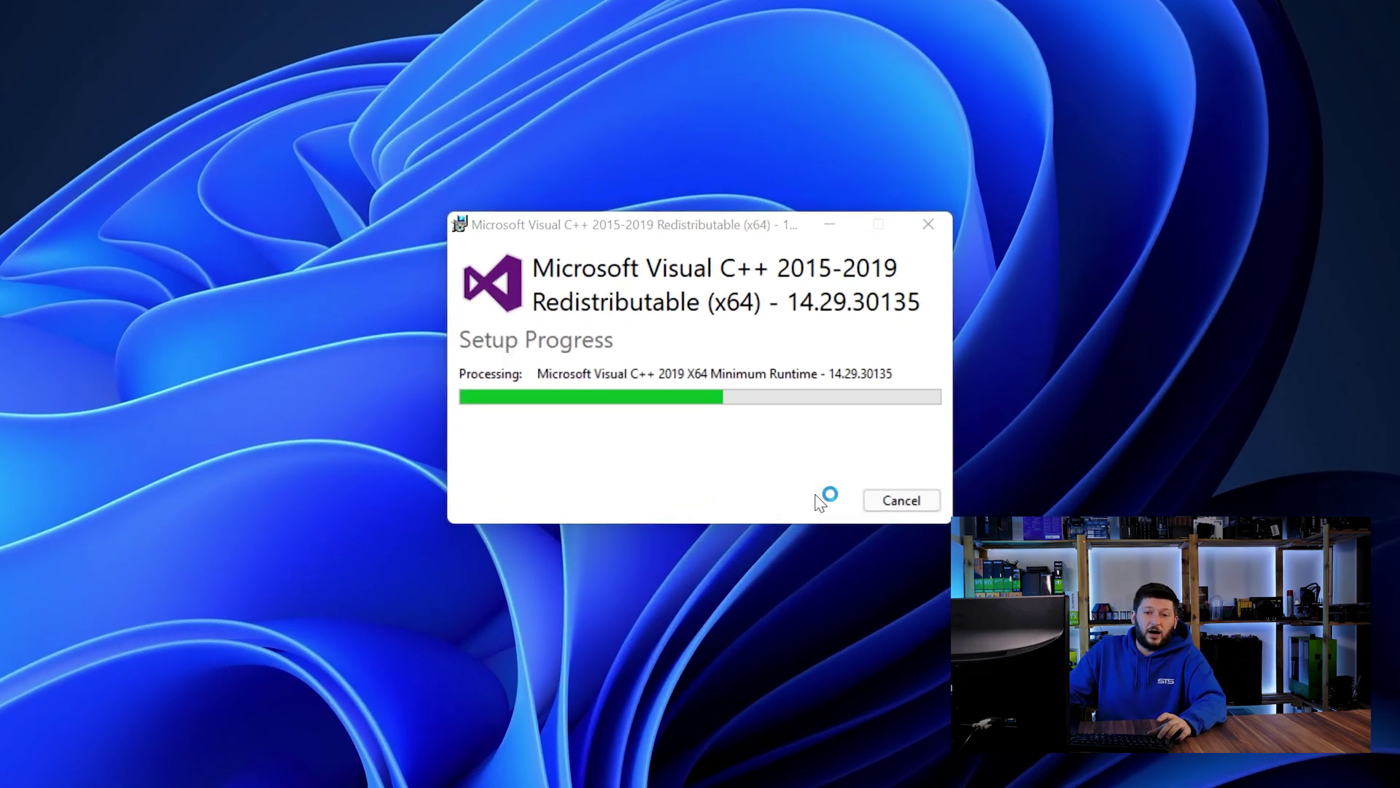